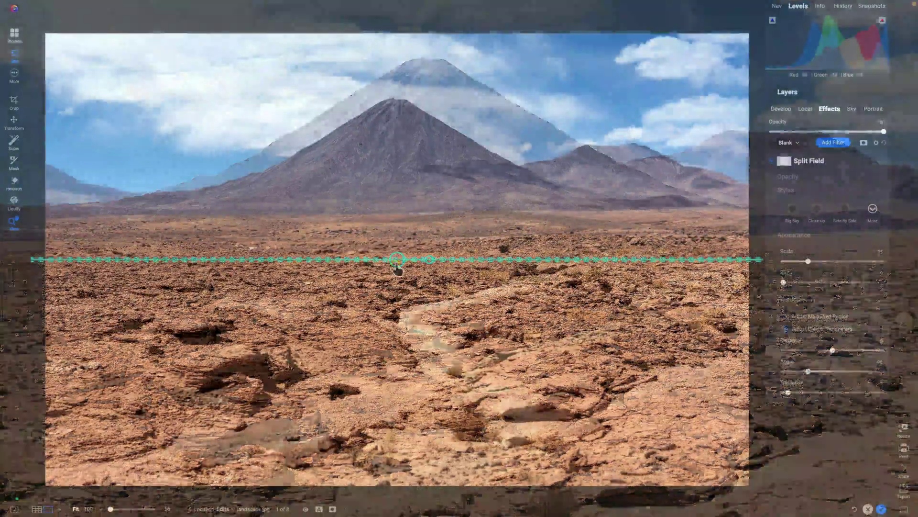
Preview the finished Split Field: raise the split line toward the horizon and enlarge the magnified upper area.
{"action": "left_click_drag", "start_coordinate": [393, 260], "coordinate": [396, 236]}
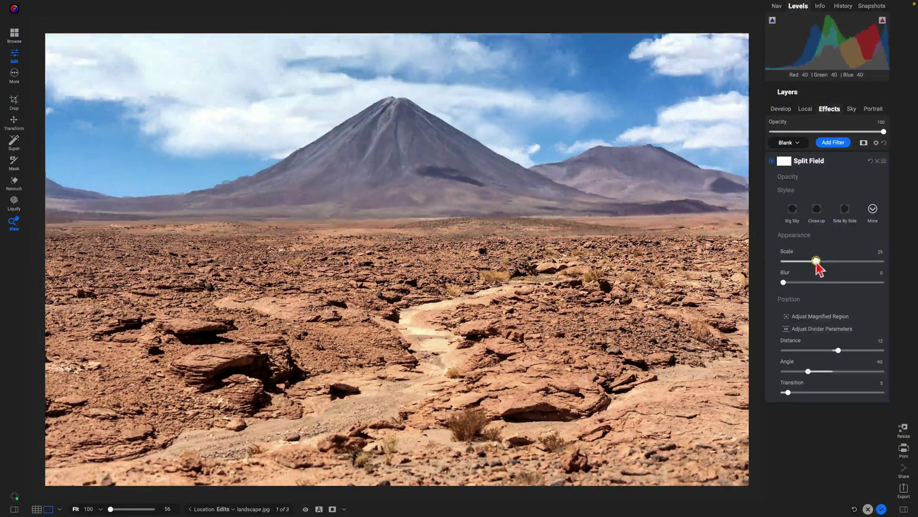
{"action": "left_click_drag", "start_coordinate": [816, 260], "coordinate": [834, 261]}
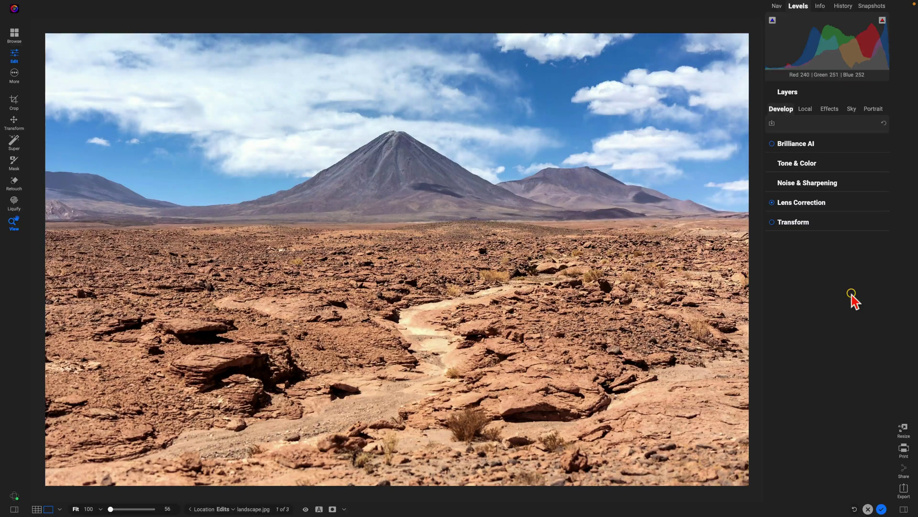
Add the Split Field filter from the Creative filters to landscape.jpg.
{"action": "left_click", "coordinate": [828, 109]}
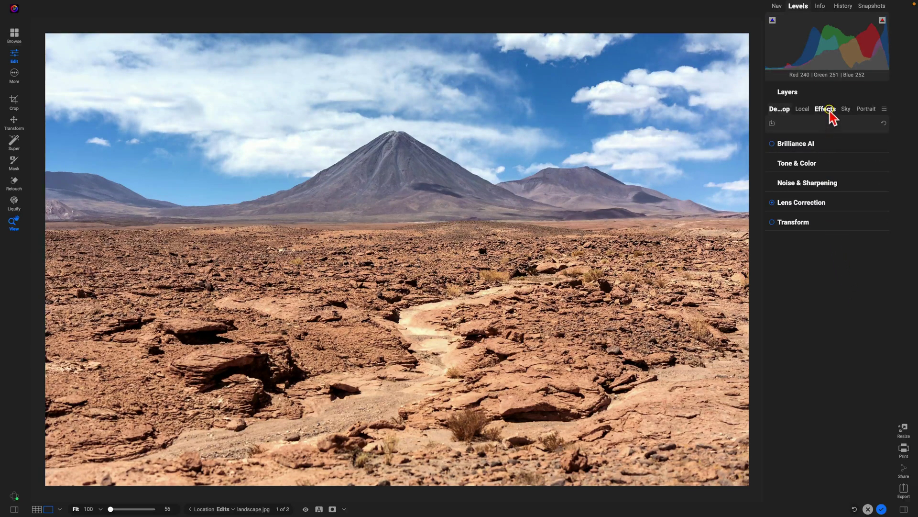
{"action": "left_click", "coordinate": [835, 142]}
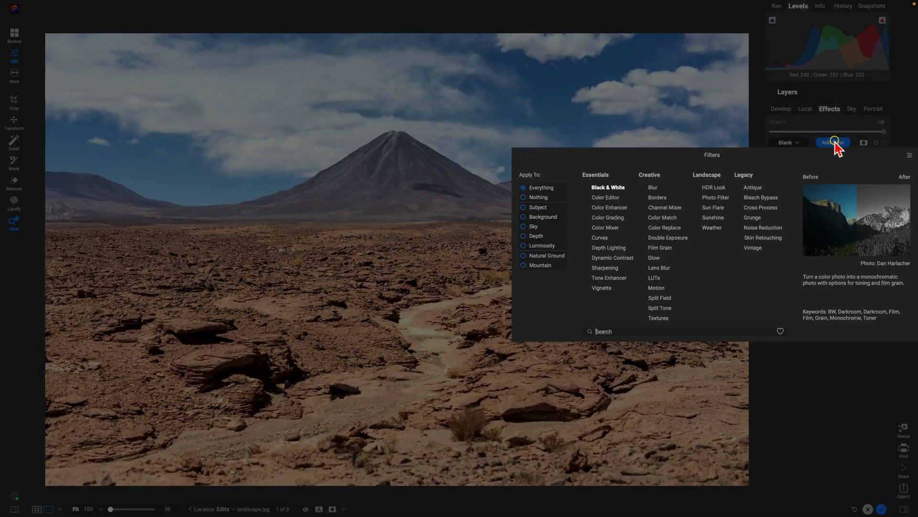
{"action": "left_click", "coordinate": [661, 298]}
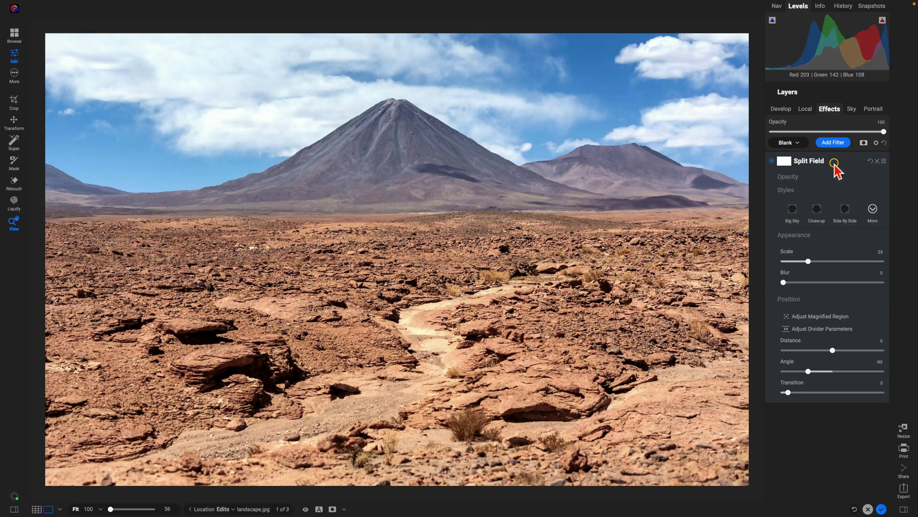
Move the Split Field divider up to the desert horizon, giving Distance 12.
{"action": "left_click", "coordinate": [787, 330]}
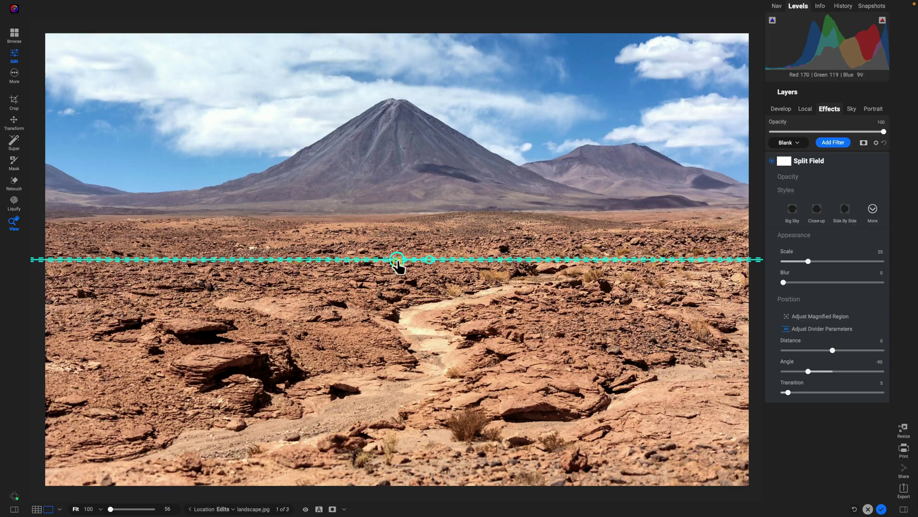
{"action": "left_click_drag", "start_coordinate": [396, 261], "coordinate": [396, 233]}
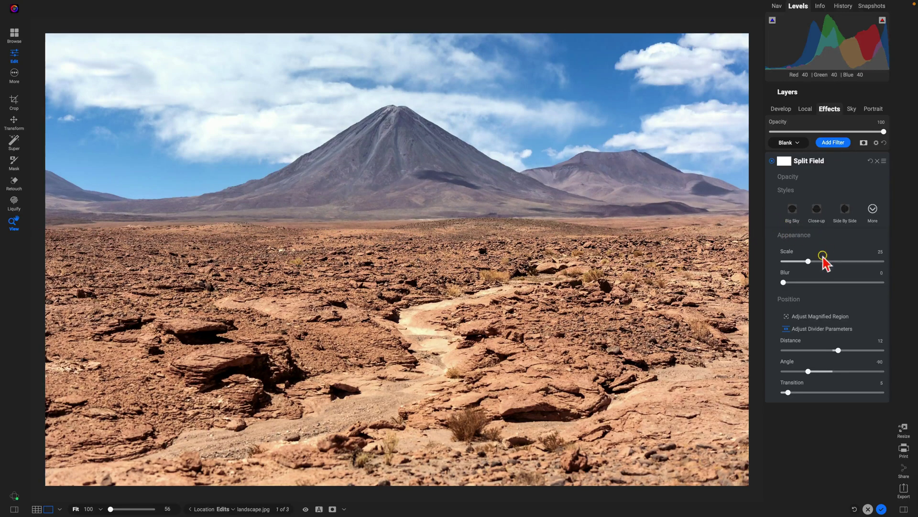
Set the Split Field Scale to 51 and shift the magnified volcano slightly left.
{"action": "left_click_drag", "start_coordinate": [810, 262], "coordinate": [835, 263]}
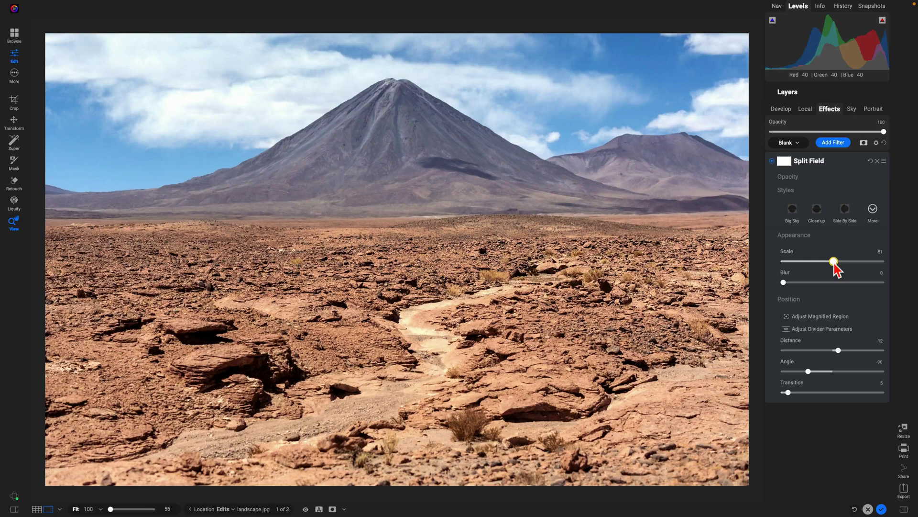
{"action": "left_click", "coordinate": [787, 316]}
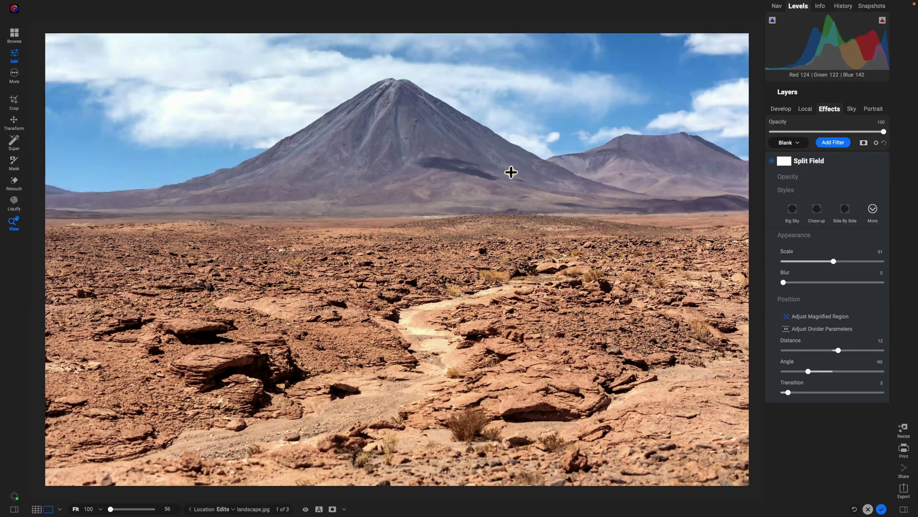
{"action": "mouse_move", "coordinate": [512, 171]}
{"action": "left_mouse_down"}
{"action": "mouse_move", "coordinate": [478, 172]}
{"action": "mouse_move", "coordinate": [498, 170]}
{"action": "left_mouse_up"}
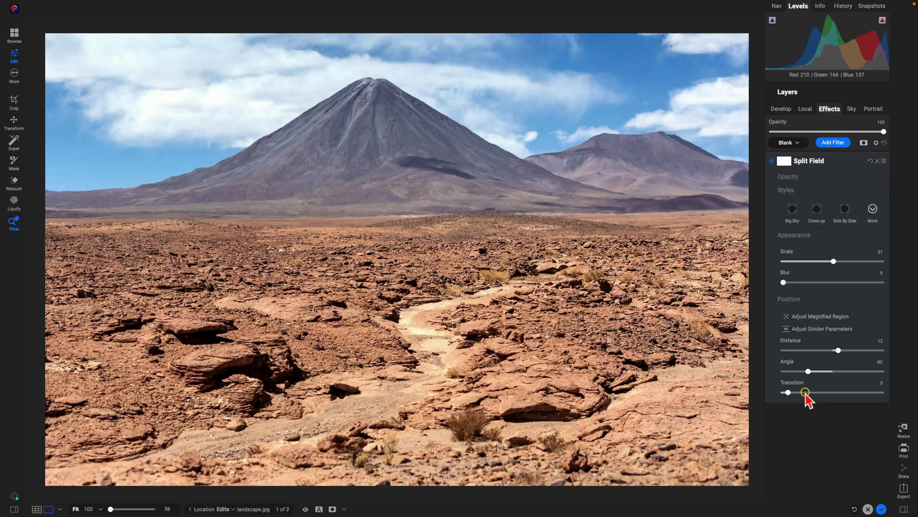
Raise the Transition to 17 to soften the seam, then compare the result against the original.
{"action": "mouse_move", "coordinate": [789, 393]}
{"action": "left_mouse_down"}
{"action": "mouse_move", "coordinate": [809, 393]}
{"action": "mouse_move", "coordinate": [792, 393]}
{"action": "mouse_move", "coordinate": [800, 393]}
{"action": "left_mouse_up"}
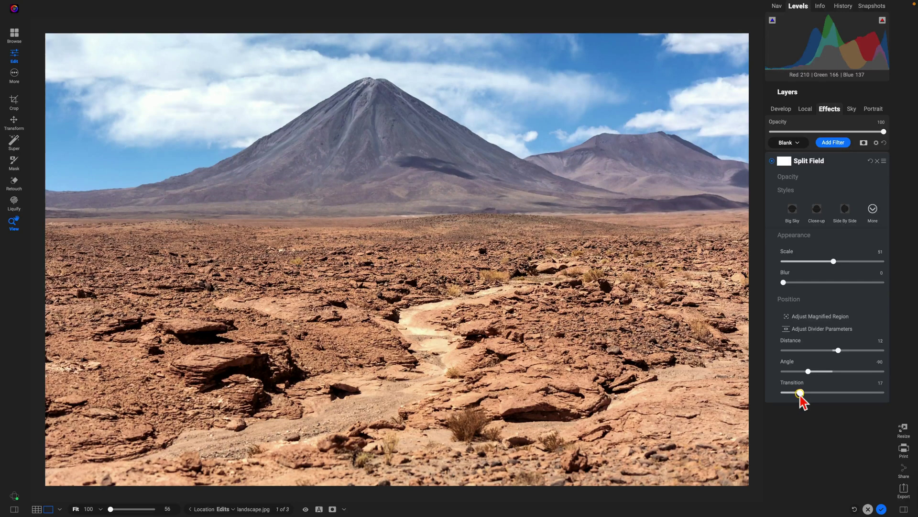
{"action": "key", "text": "p"}
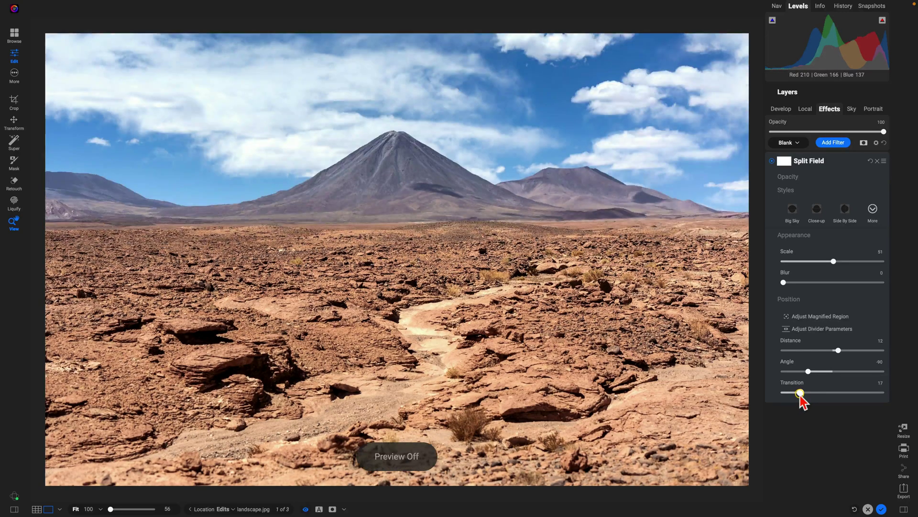
{"action": "key", "text": "p"}
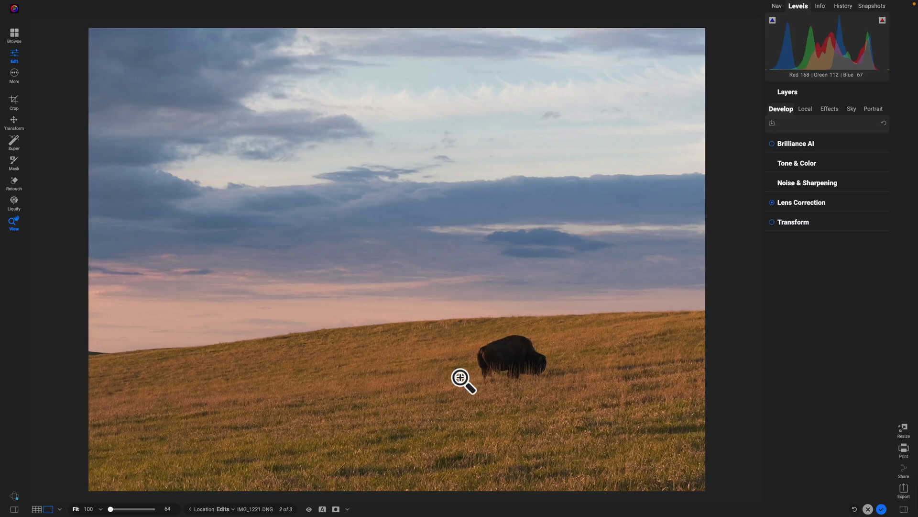
Add a Split Field filter to the bison photo IMG_1221.DNG.
{"action": "left_click", "coordinate": [829, 108]}
{"action": "left_click", "coordinate": [834, 142]}
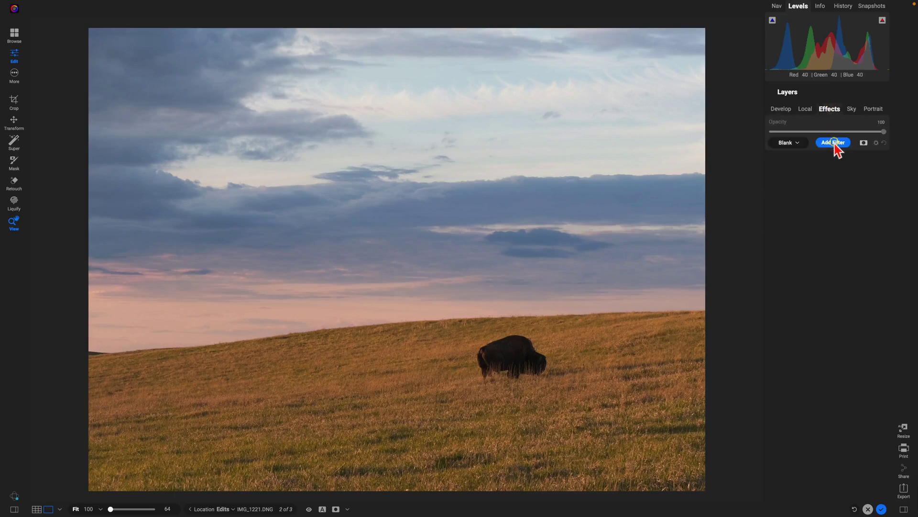
{"action": "left_click", "coordinate": [667, 300]}
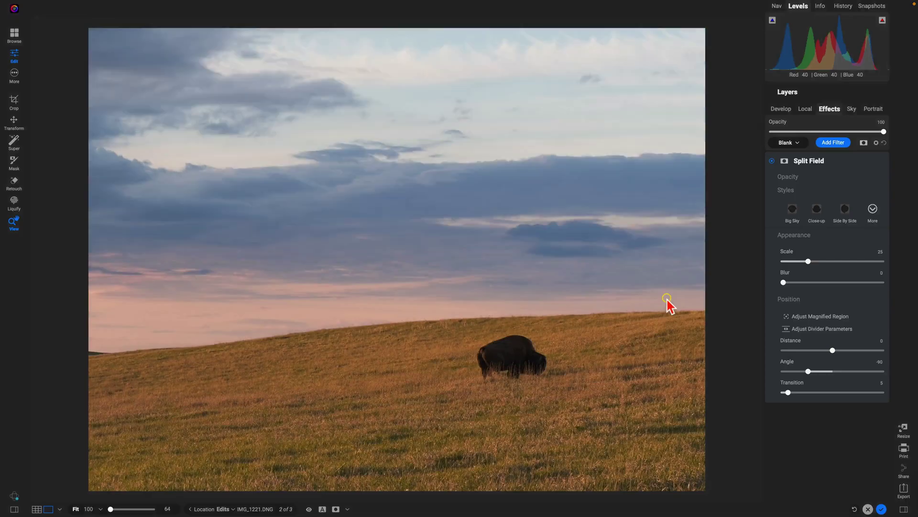
Apply the Close-up style, angle the divider along the hillside, and move the enlarged bison left.
{"action": "left_click", "coordinate": [816, 212]}
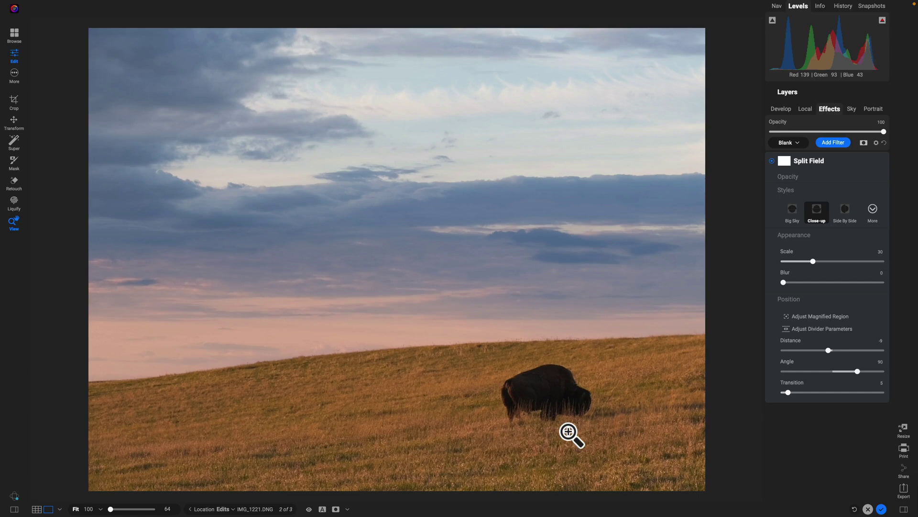
{"action": "left_click", "coordinate": [786, 329]}
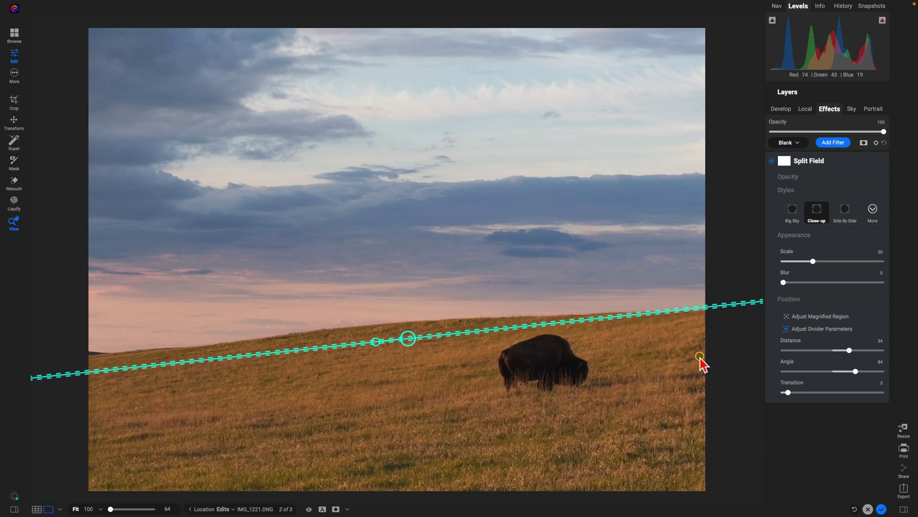
{"action": "left_click", "coordinate": [787, 316]}
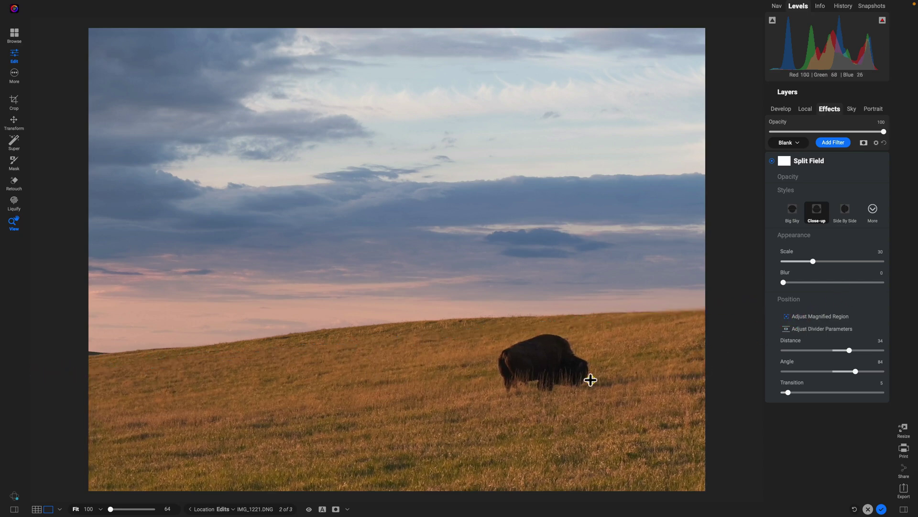
{"action": "left_click_drag", "start_coordinate": [578, 372], "coordinate": [545, 377]}
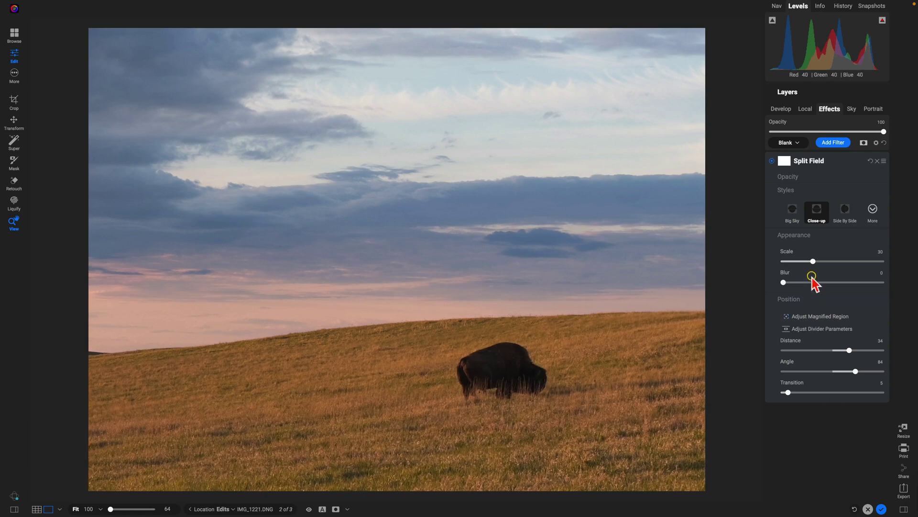
Enlarge the bison close-up to Scale 49, nudge it left and down, then toggle the filter to compare.
{"action": "left_click_drag", "start_coordinate": [813, 263], "coordinate": [832, 266]}
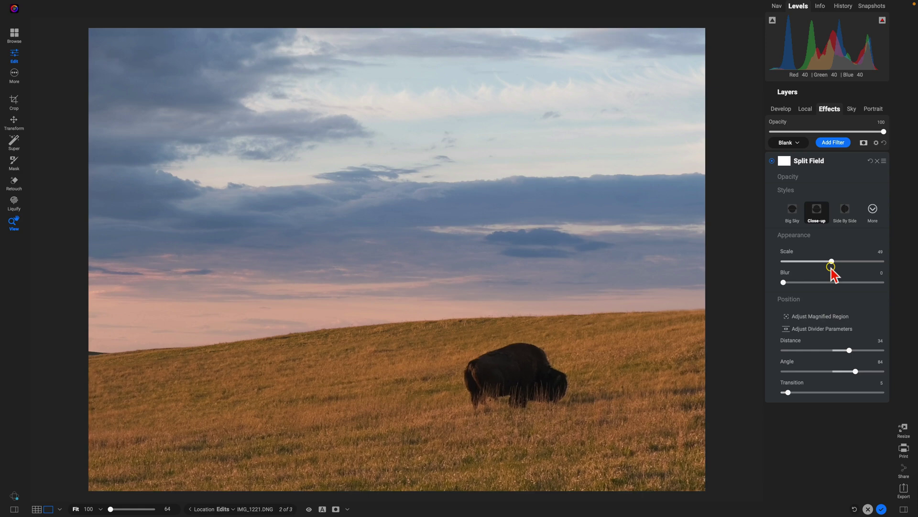
{"action": "left_click", "coordinate": [786, 316]}
{"action": "left_click_drag", "start_coordinate": [658, 350], "coordinate": [649, 353]}
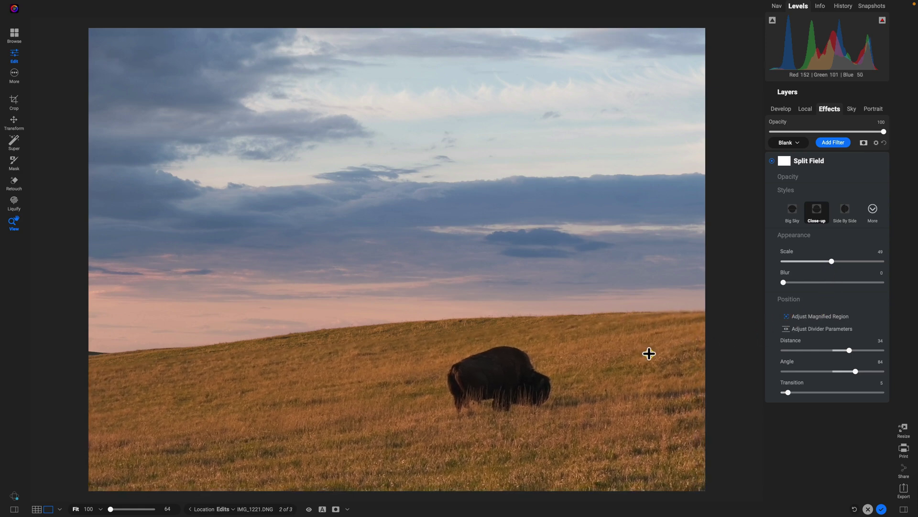
{"action": "left_click", "coordinate": [823, 428]}
{"action": "left_click", "coordinate": [772, 161]}
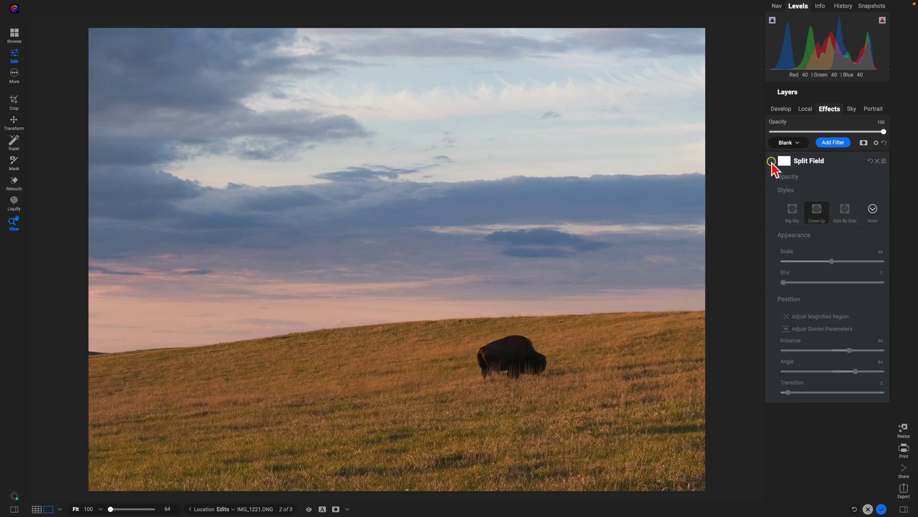
{"action": "left_click", "coordinate": [771, 161]}
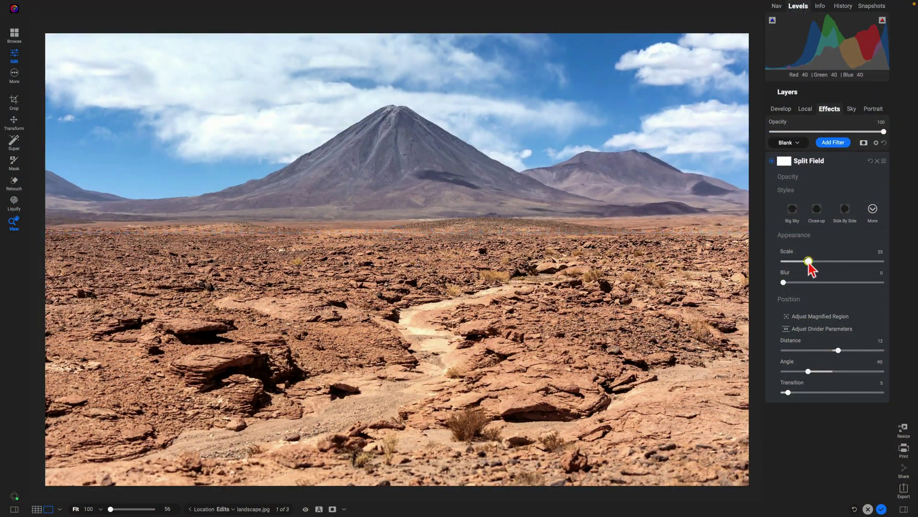
Raise landscape.jpg's Split Field Scale from 25 to 51.
{"action": "left_click_drag", "start_coordinate": [809, 263], "coordinate": [834, 263]}
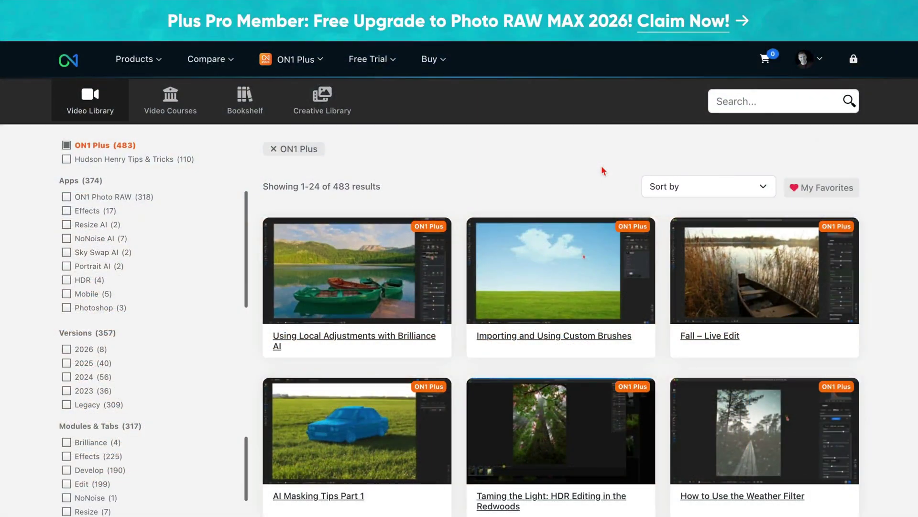
Scroll the ON1 Plus Video Library down to its page numbers and ON1 Guarantee banner.
{"action": "scroll", "coordinate": [602, 168], "scroll_direction": "down", "scroll_amount": 3}
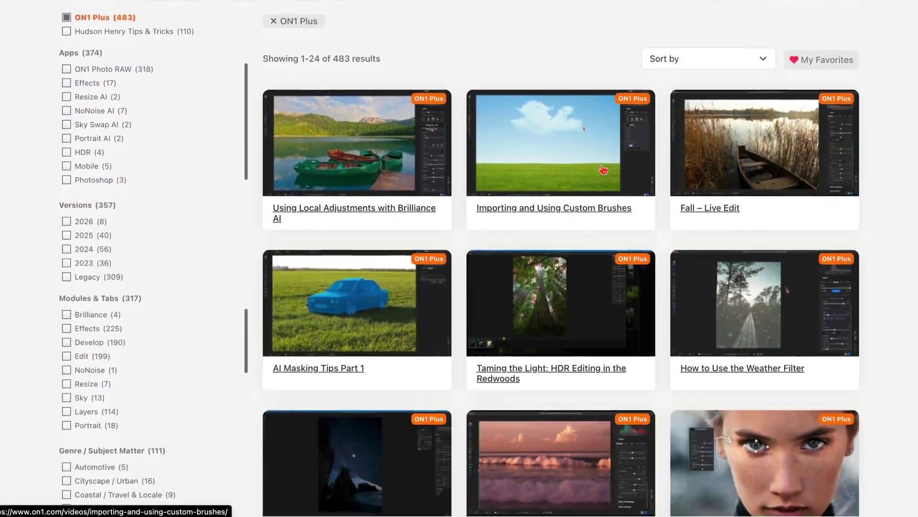
{"action": "scroll", "coordinate": [604, 169], "scroll_direction": "down", "scroll_amount": 5}
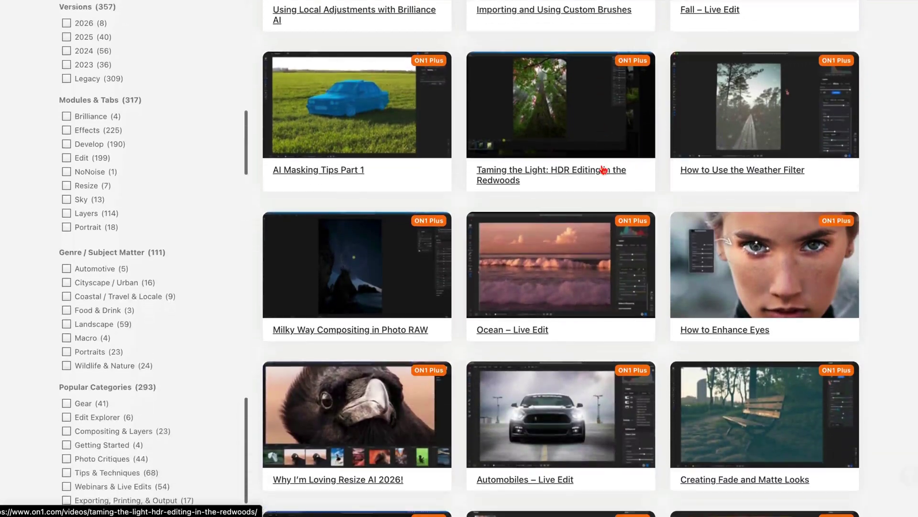
{"action": "scroll", "coordinate": [602, 170], "scroll_direction": "down", "scroll_amount": 5}
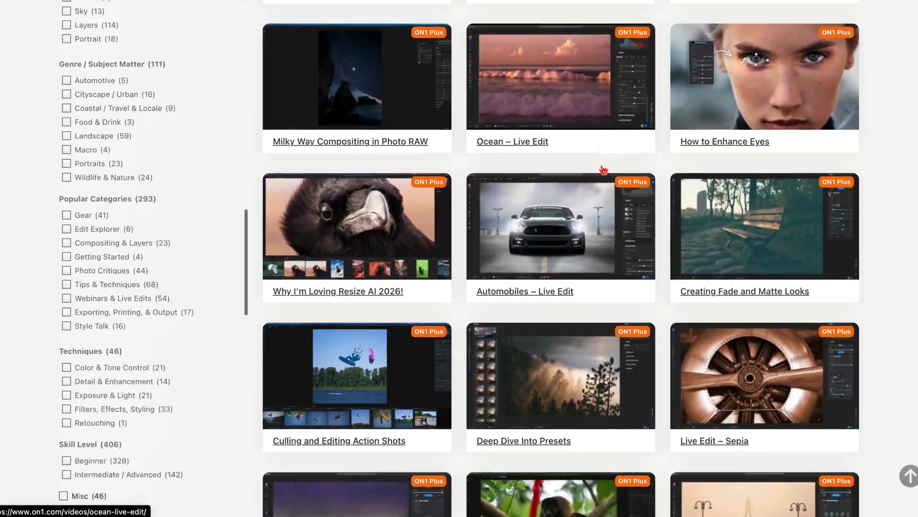
{"action": "scroll", "coordinate": [603, 170], "scroll_direction": "down", "scroll_amount": 4}
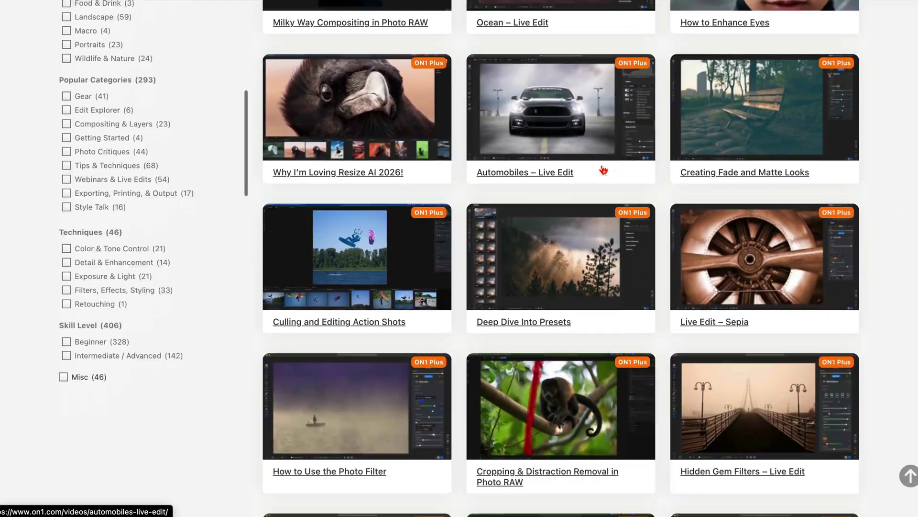
{"action": "scroll", "coordinate": [604, 170], "scroll_direction": "down", "scroll_amount": 6}
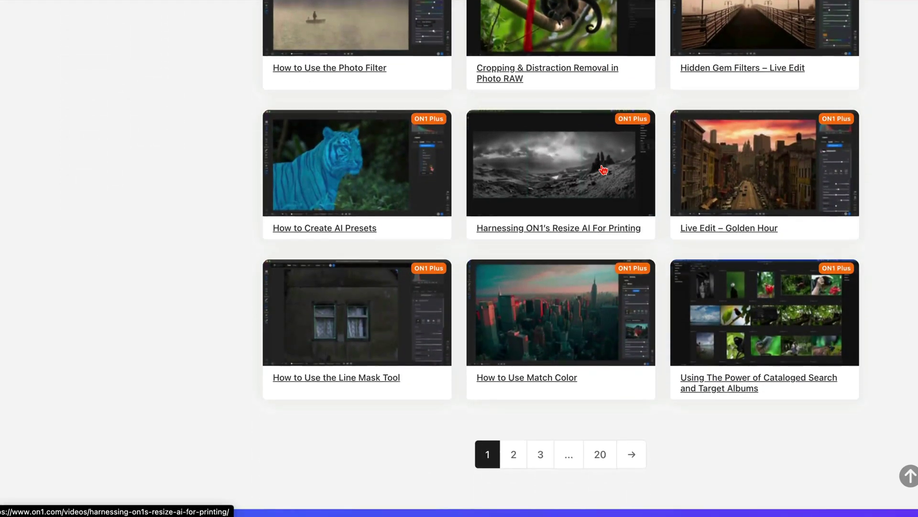
{"action": "scroll", "coordinate": [603, 170], "scroll_direction": "down", "scroll_amount": 3}
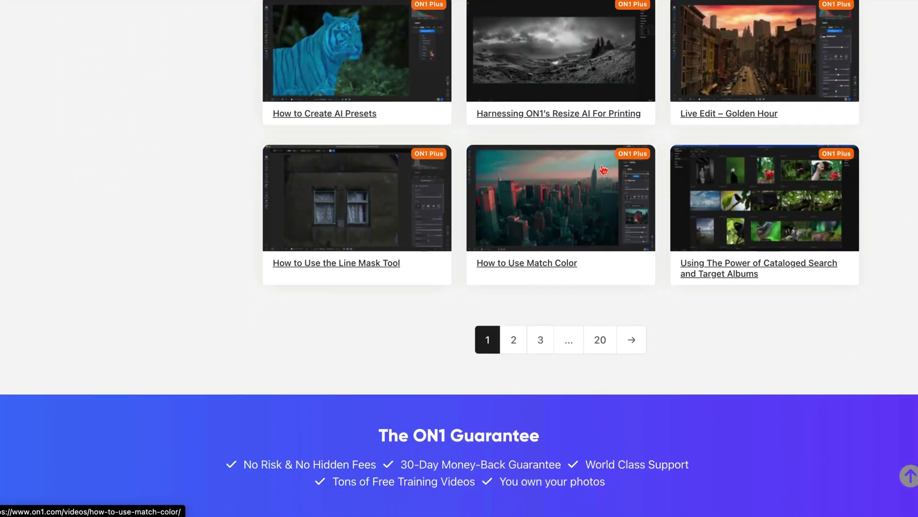